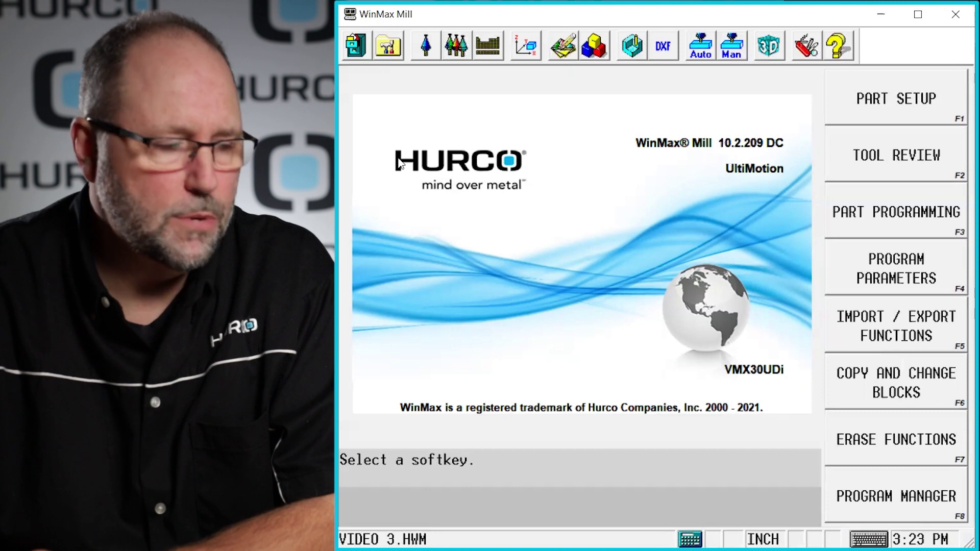
# Open the Part Program Tool Review listing the tools used in VIDEO 3.HWM.
pyautogui.click(388, 47)
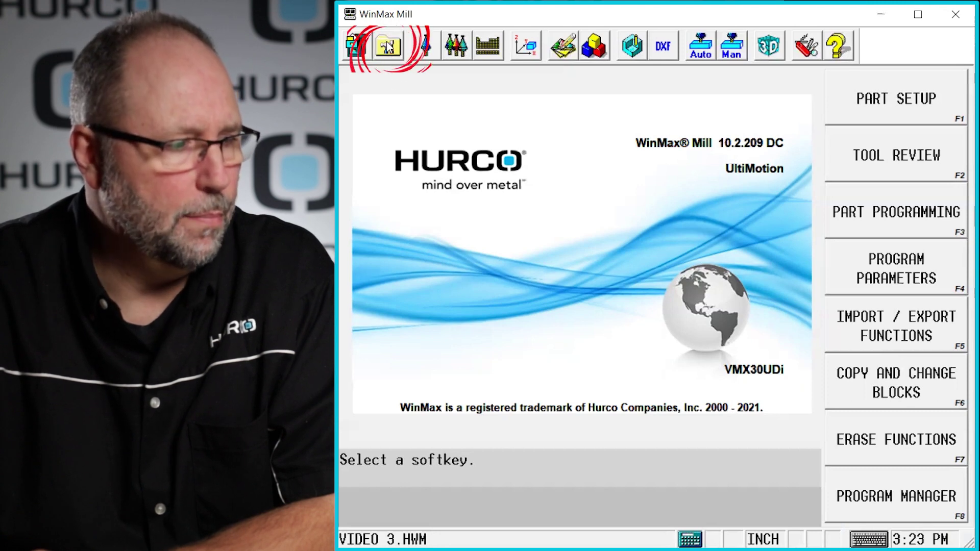
pyautogui.click(901, 162)
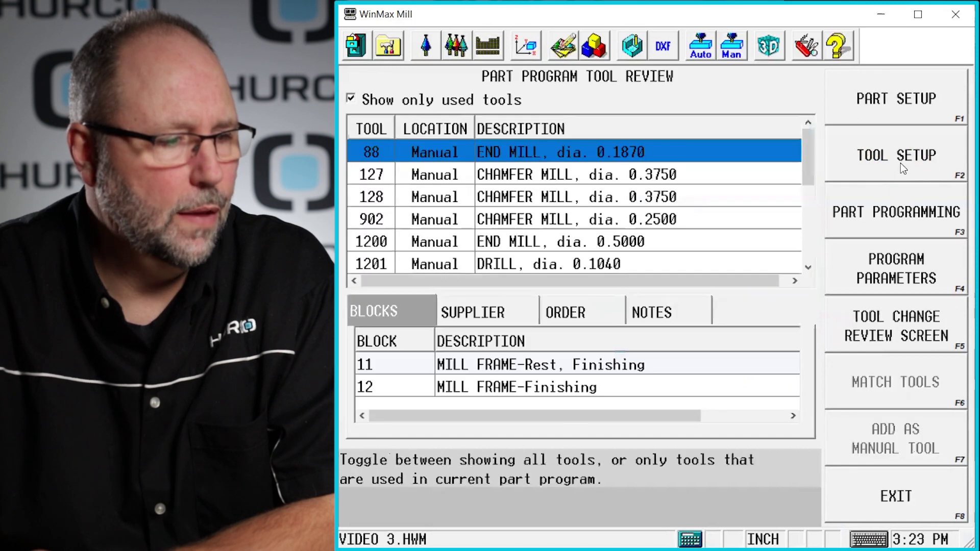
# Create a new tool numbered 50 in Tool Setup.
pyautogui.click(898, 162)
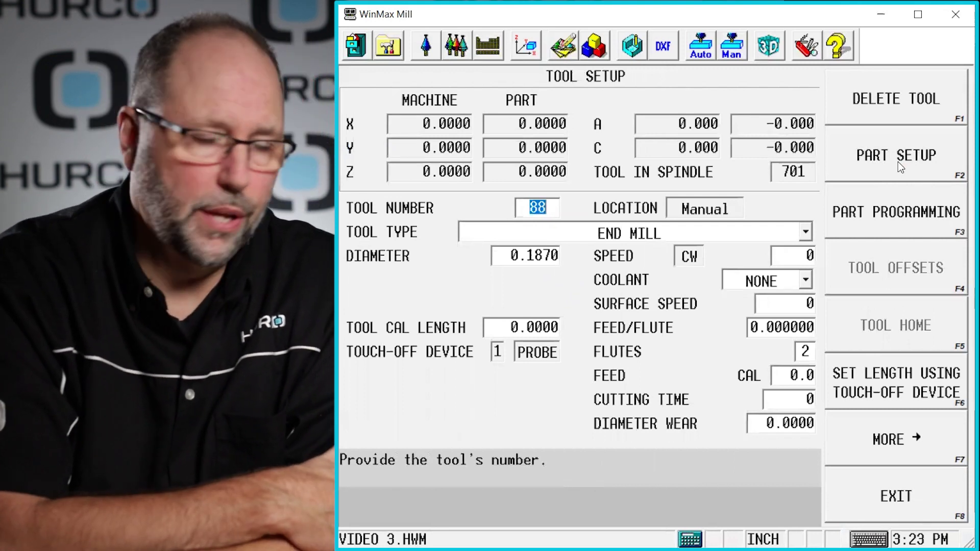
pyautogui.write('50')
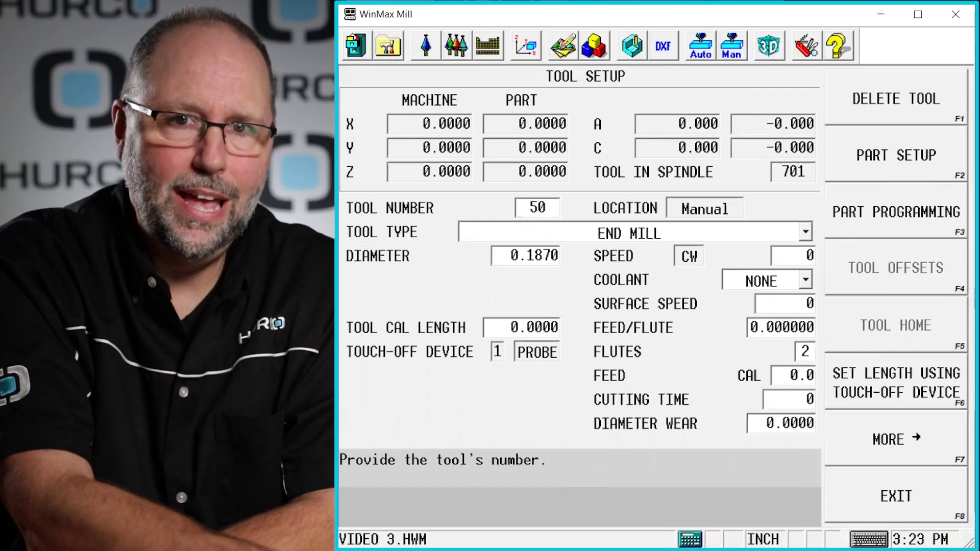
pyautogui.press('Return')
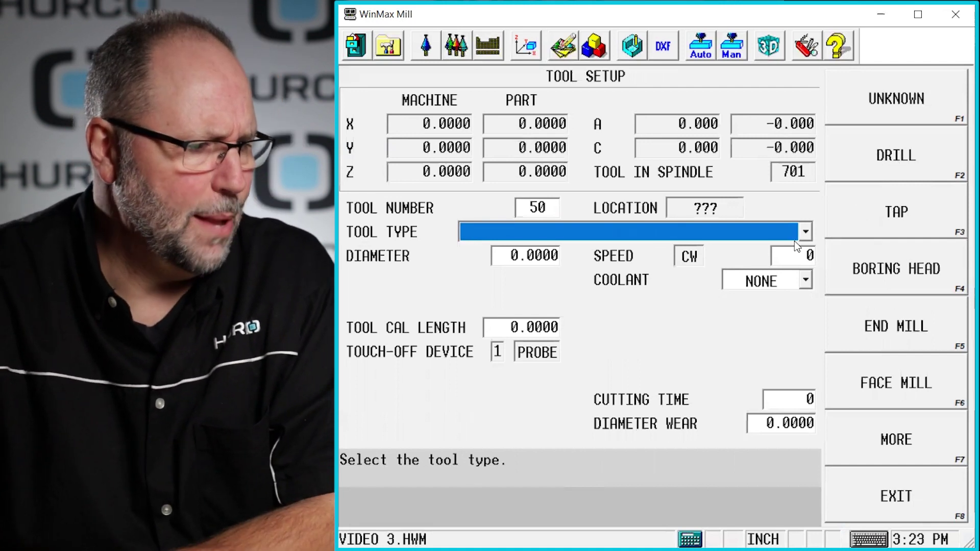
# Set tool 50's type to END MILL after browsing the other tool types.
pyautogui.click(806, 234)
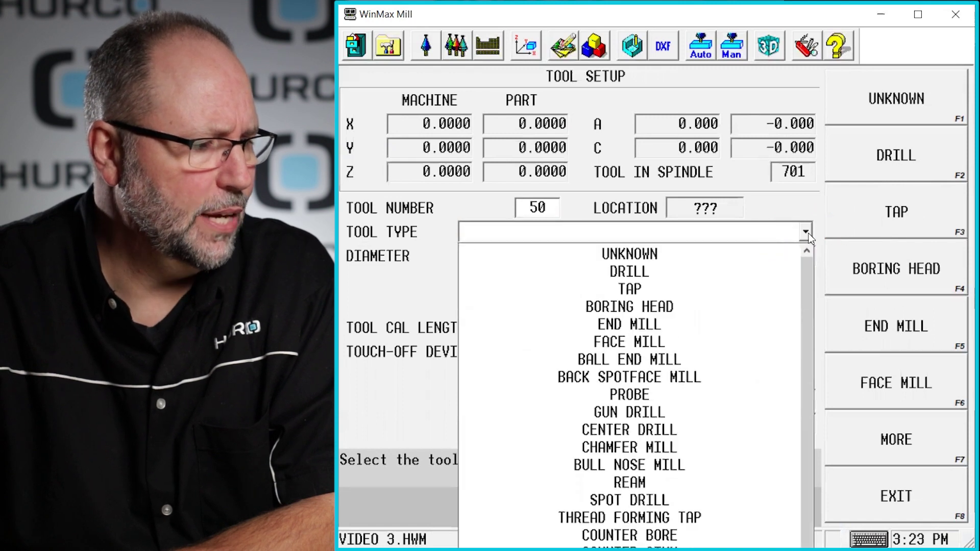
pyautogui.click(747, 325)
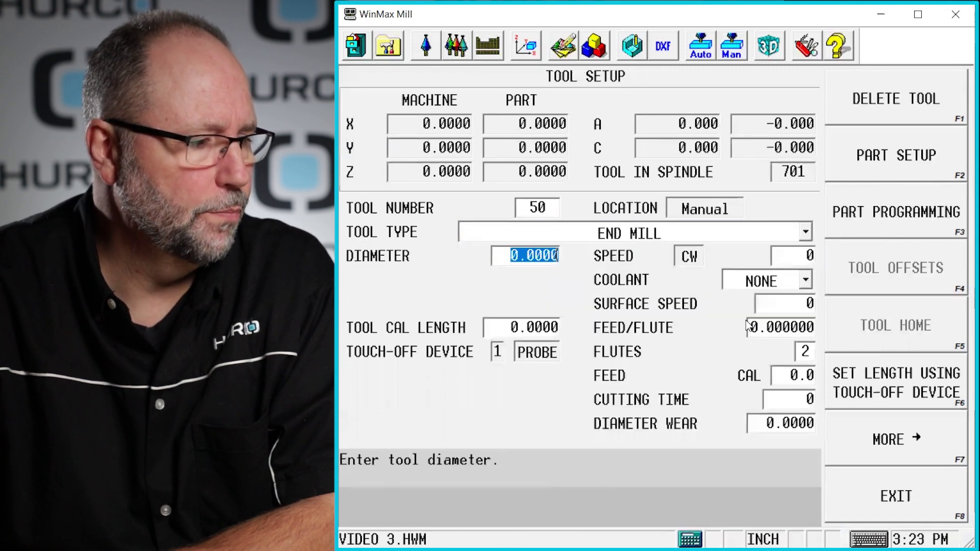
pyautogui.click(676, 234)
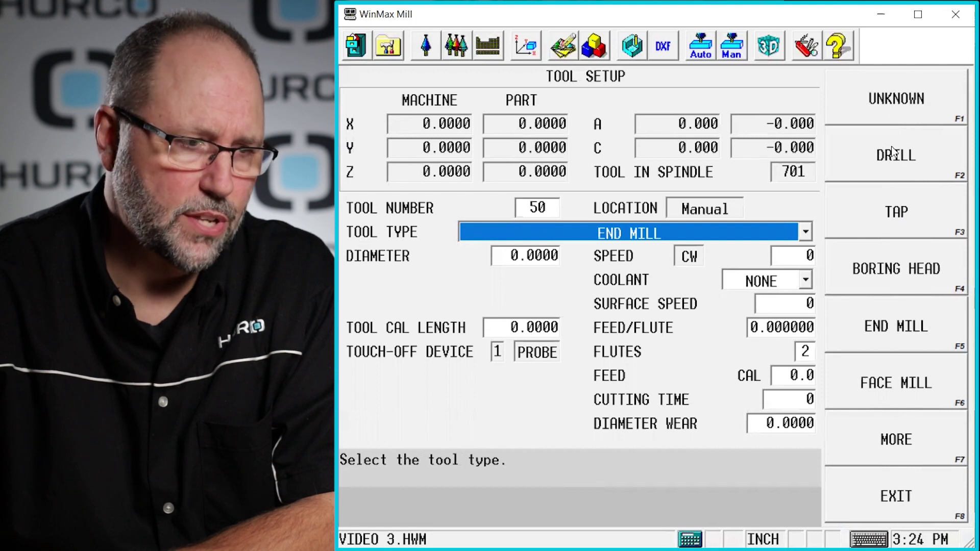
pyautogui.click(894, 439)
pyautogui.click(894, 440)
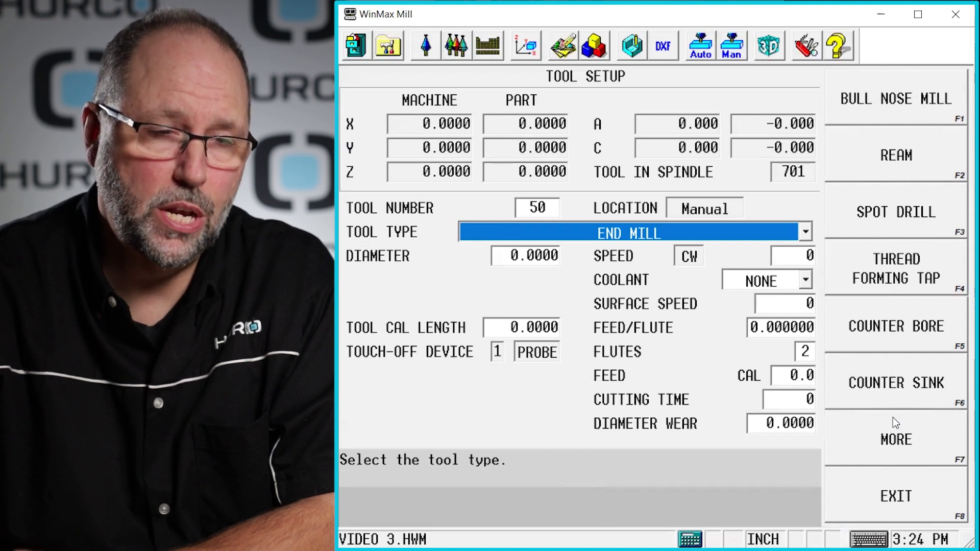
pyautogui.click(805, 233)
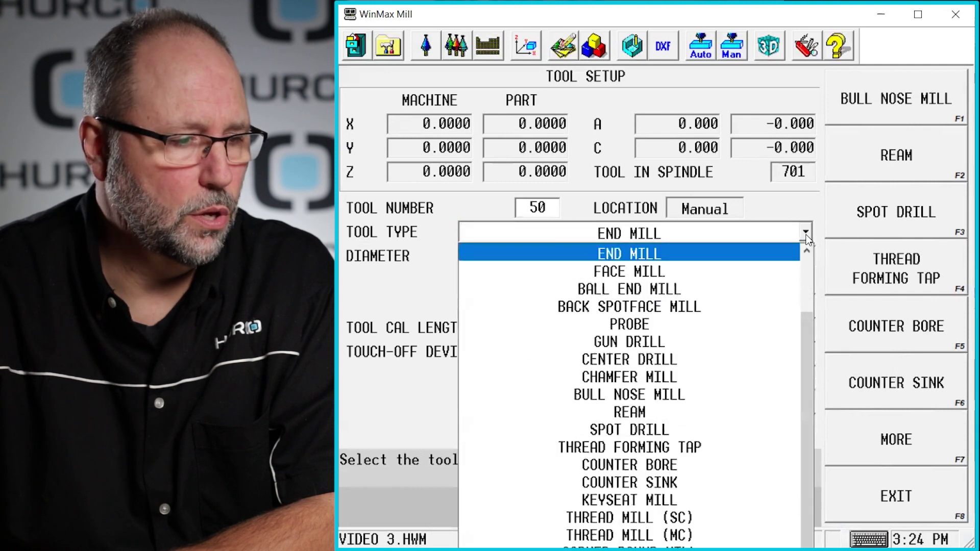
pyautogui.click(624, 253)
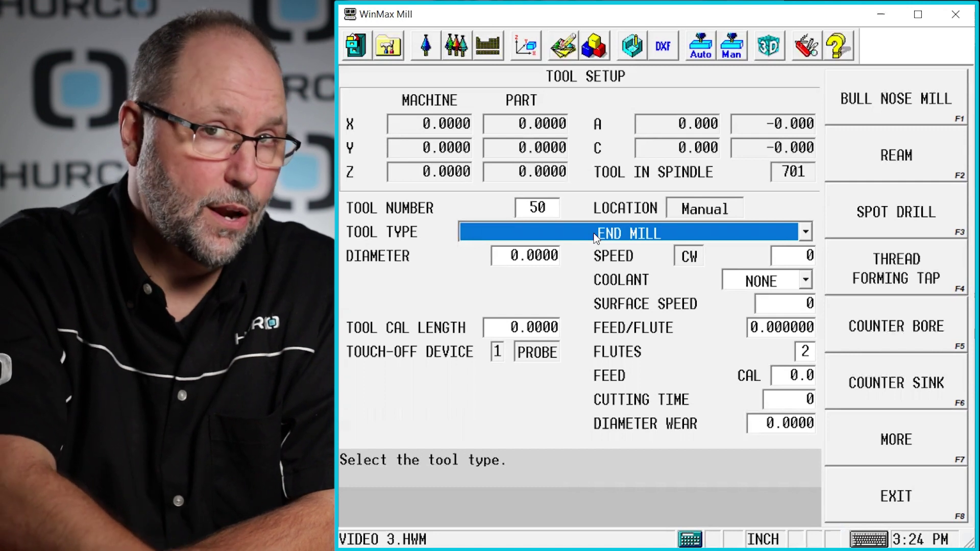
# Enter a 0.5 diameter for tool 50, then move through to the feed field.
pyautogui.press('Return')
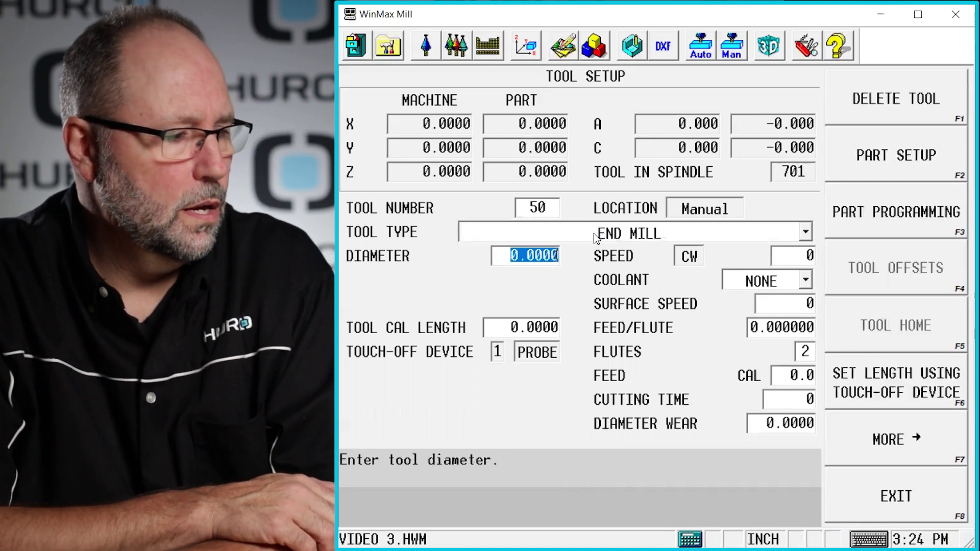
pyautogui.write('.5')
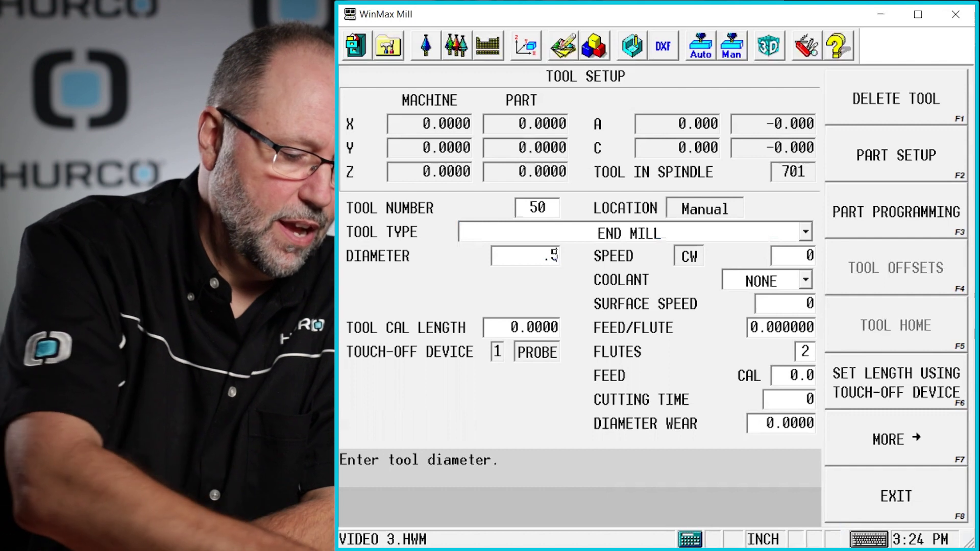
pyautogui.press('Return')
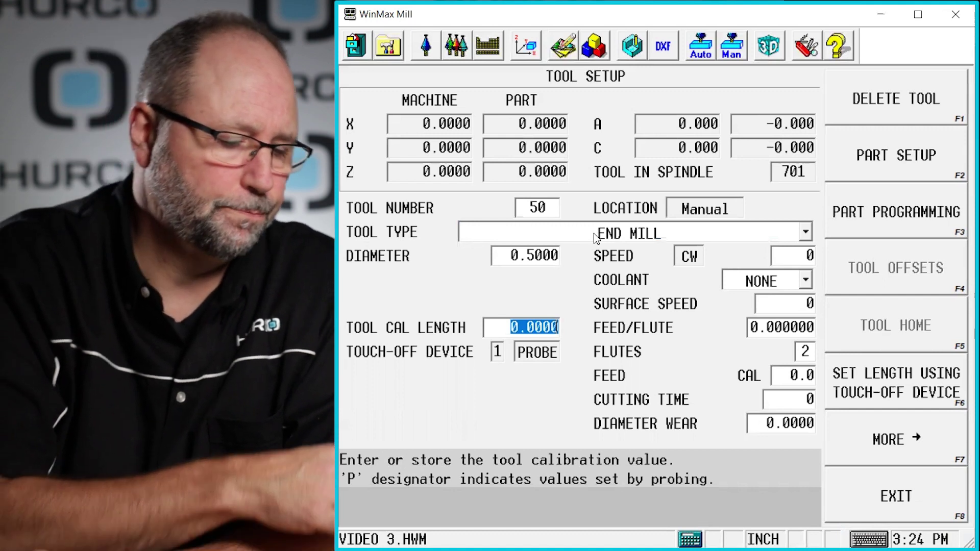
pyautogui.press('Return')
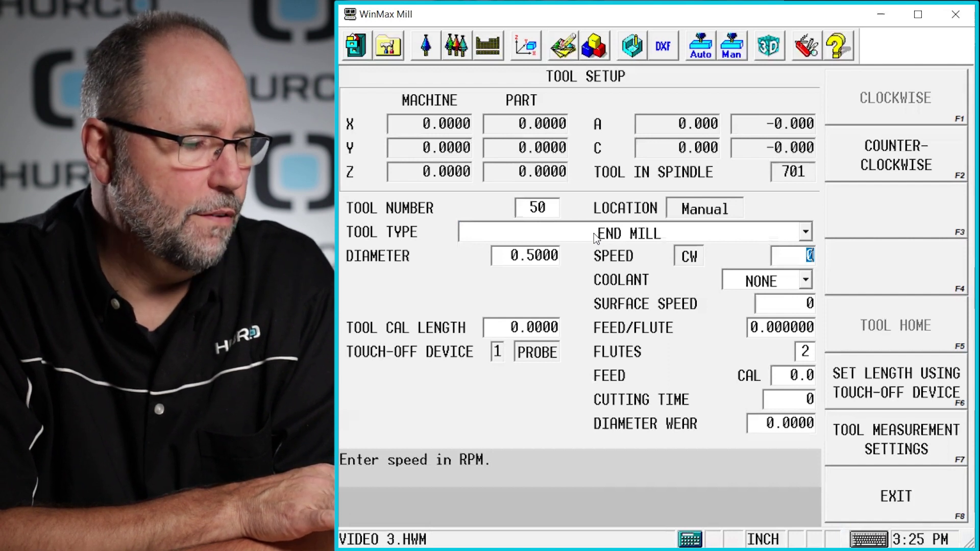
pyautogui.click(782, 373)
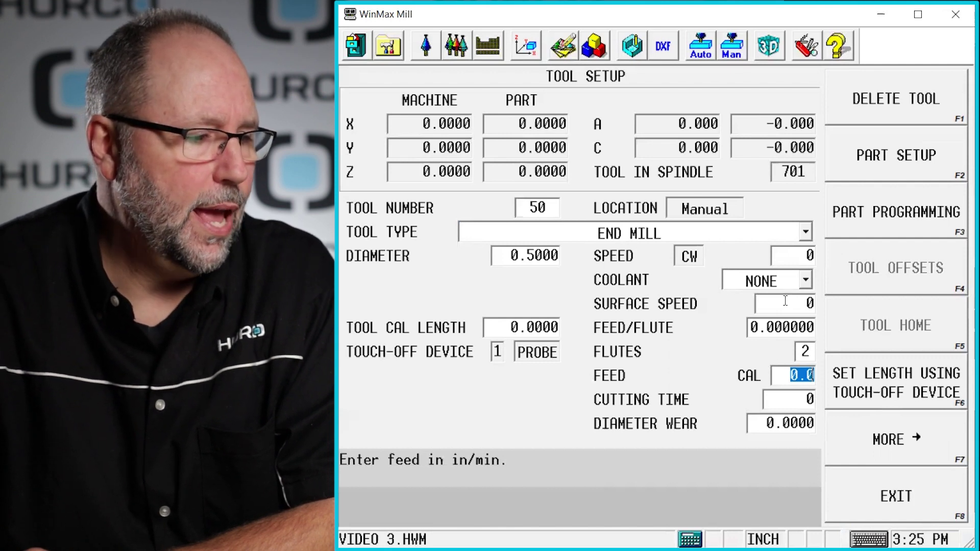
# Enter an 800 surface speed so tool 50's spindle RPM is calculated.
pyautogui.click(785, 302)
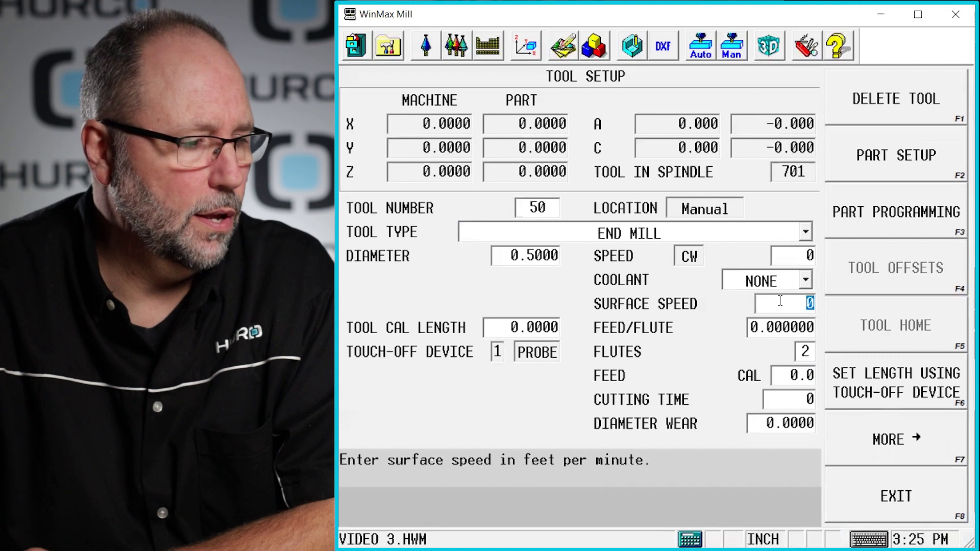
pyautogui.click(788, 323)
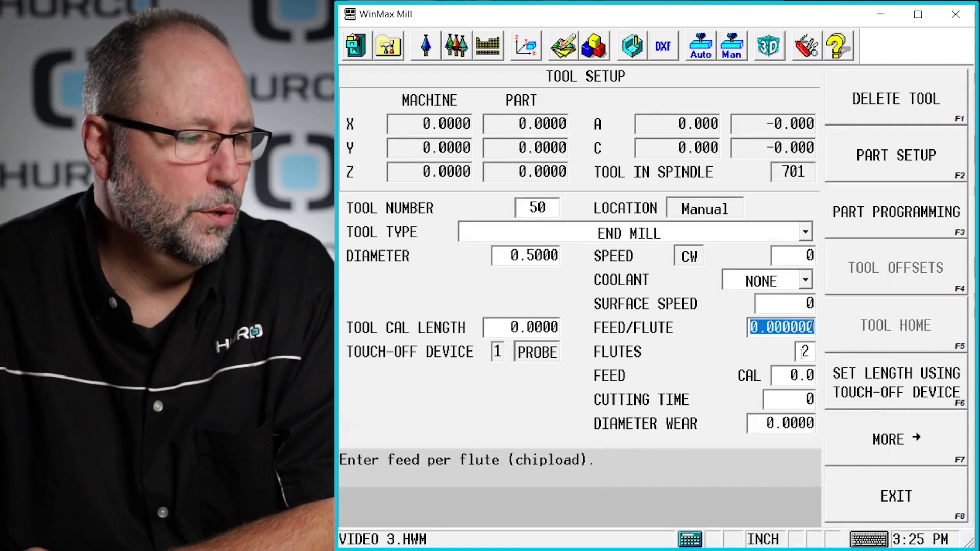
pyautogui.click(803, 353)
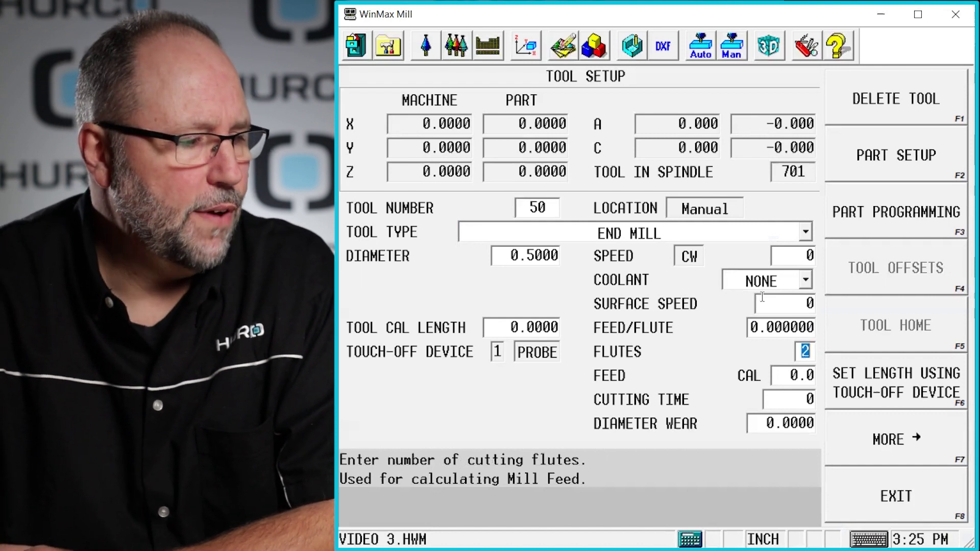
pyautogui.moveTo(790, 302); pyautogui.dragTo(829, 306)
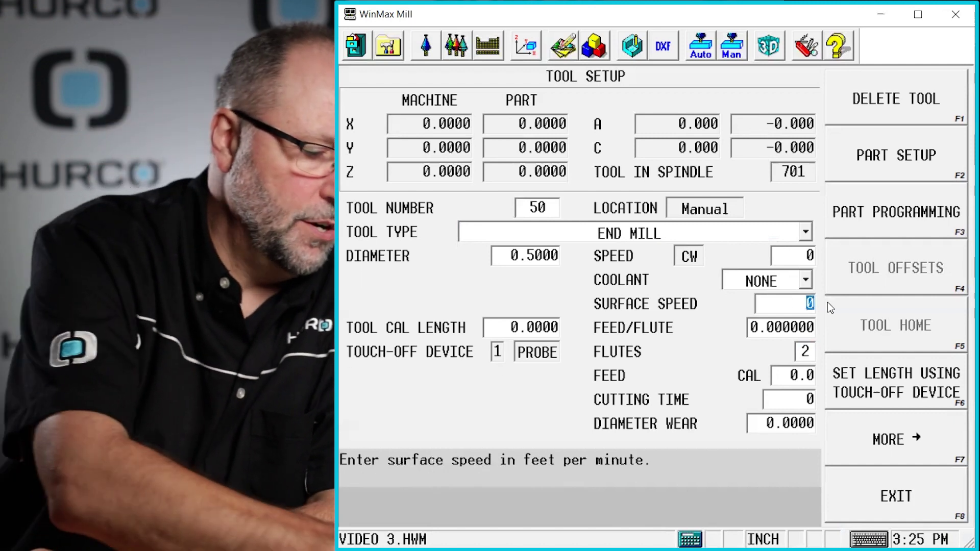
pyautogui.write('800')
pyautogui.press('Return')
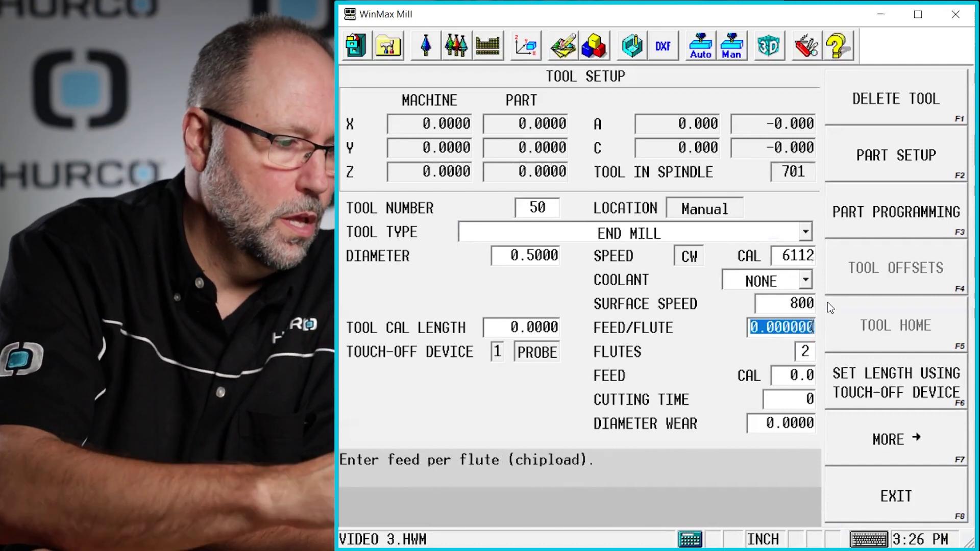
# Set 0.005 feed per flute and 3 flutes, giving 91.7 in/min at 6112 RPM.
pyautogui.write('.00')
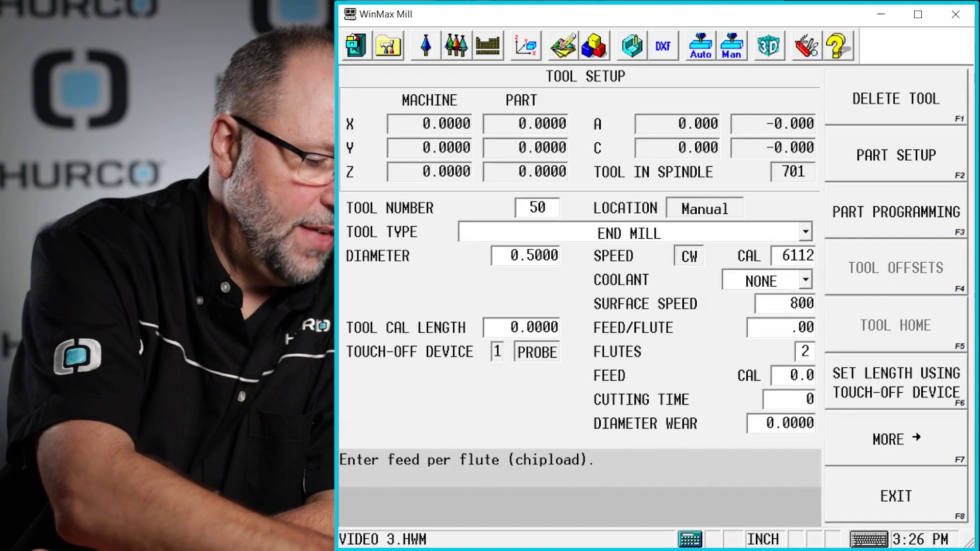
pyautogui.write('5')
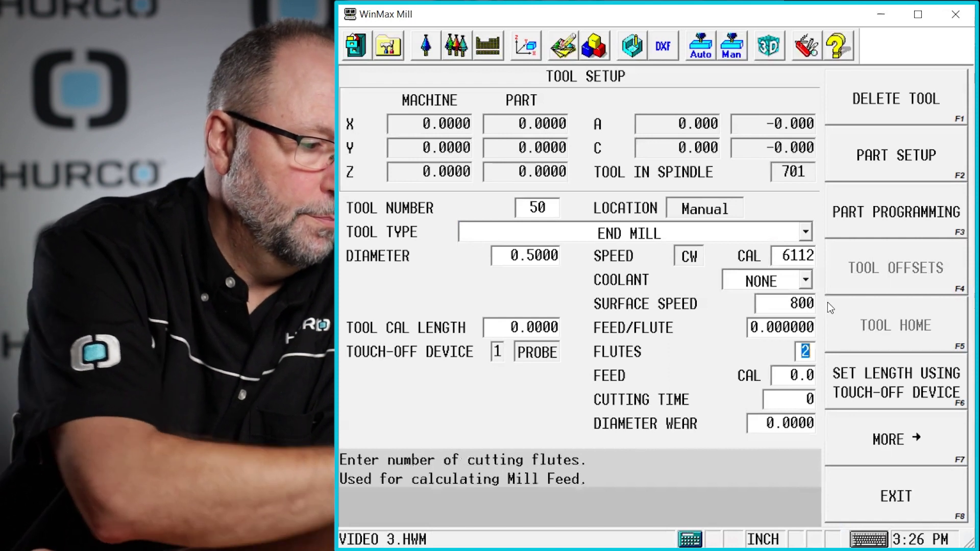
pyautogui.press('Up')
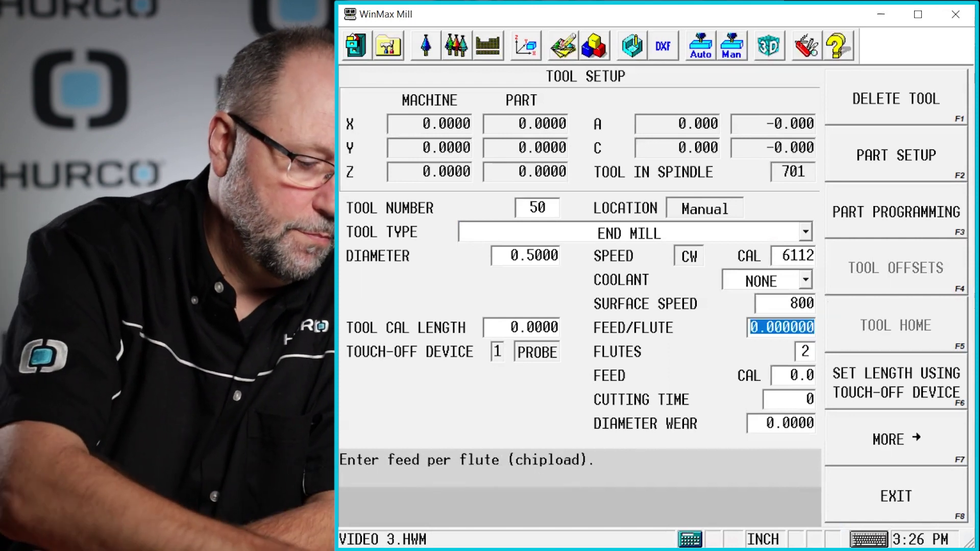
pyautogui.write('.005')
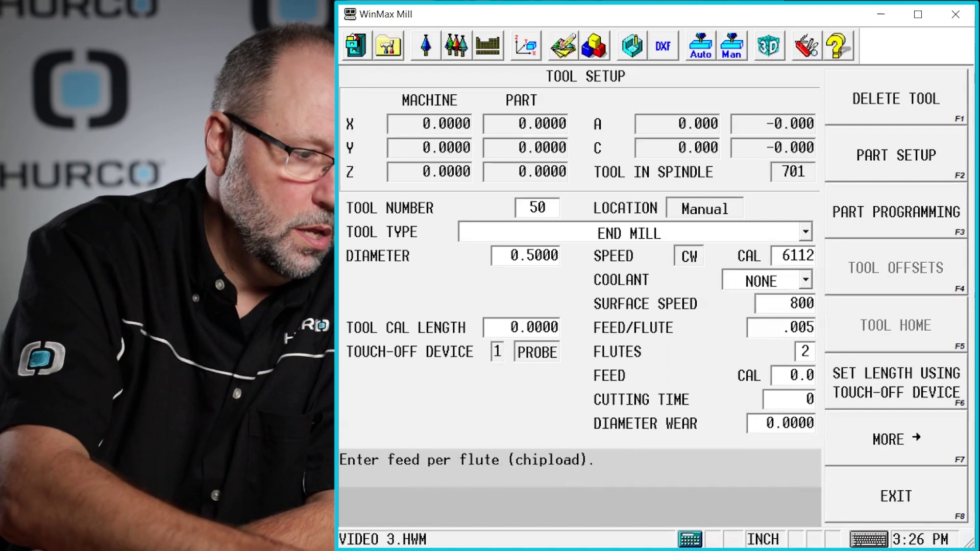
pyautogui.press('Return')
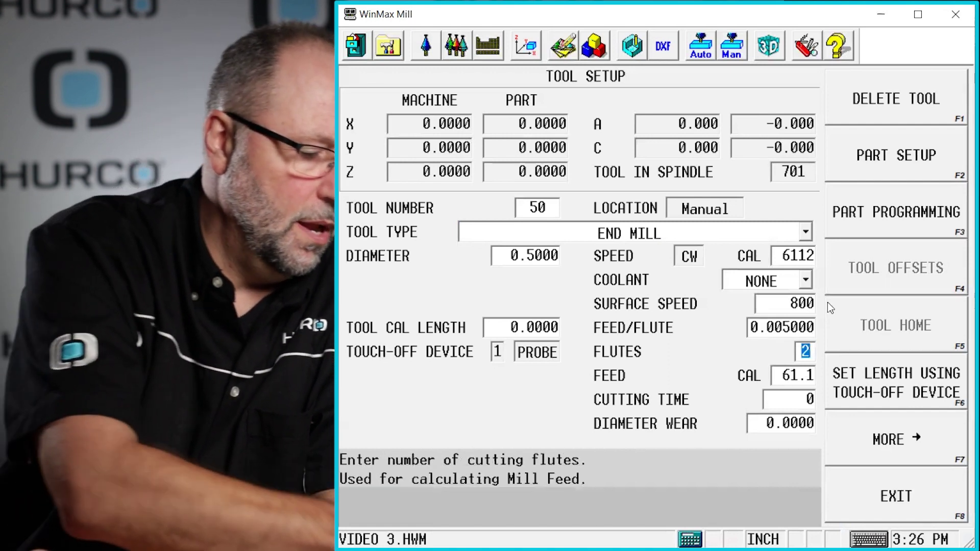
pyautogui.write('3')
pyautogui.press('Return')
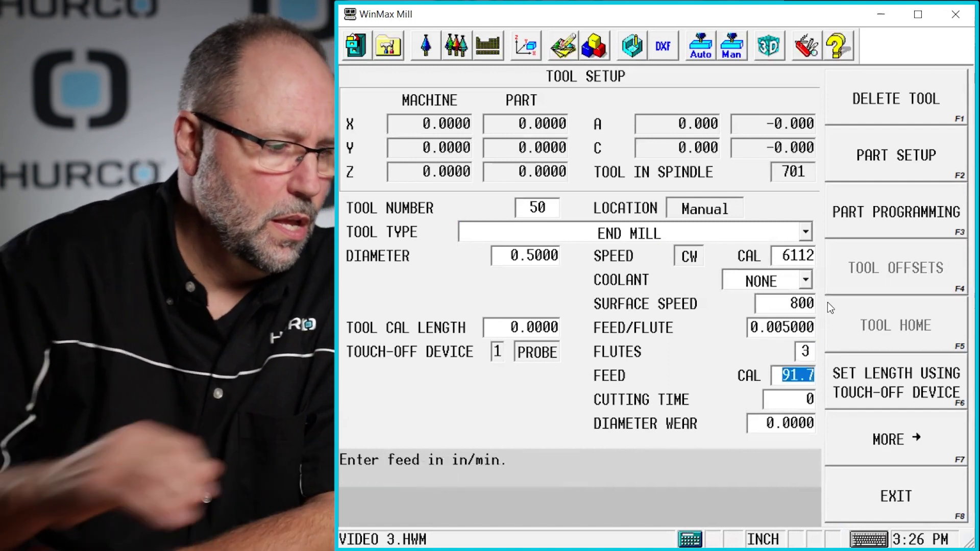
pyautogui.click(795, 253)
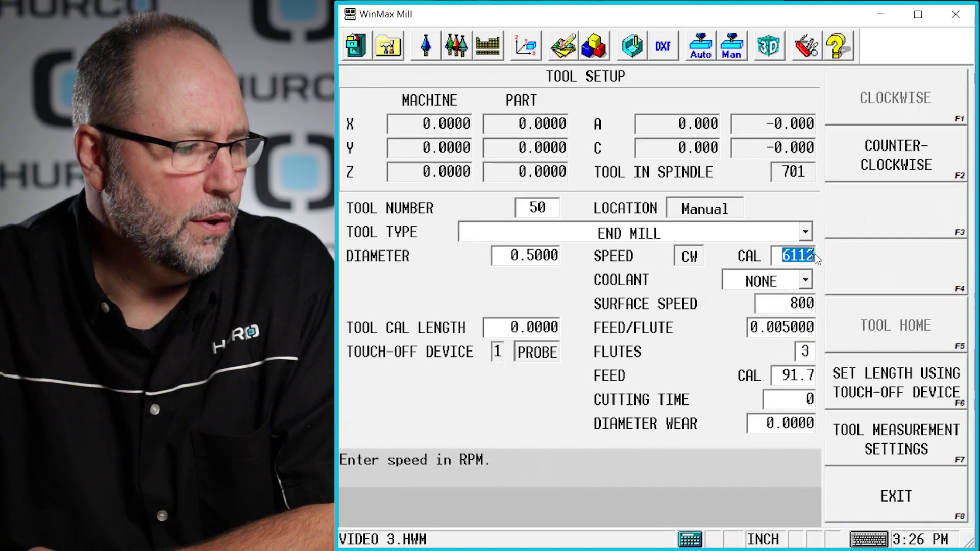
# Return to the calculated feed and show the next page of tool setup softkeys.
pyautogui.click(778, 376)
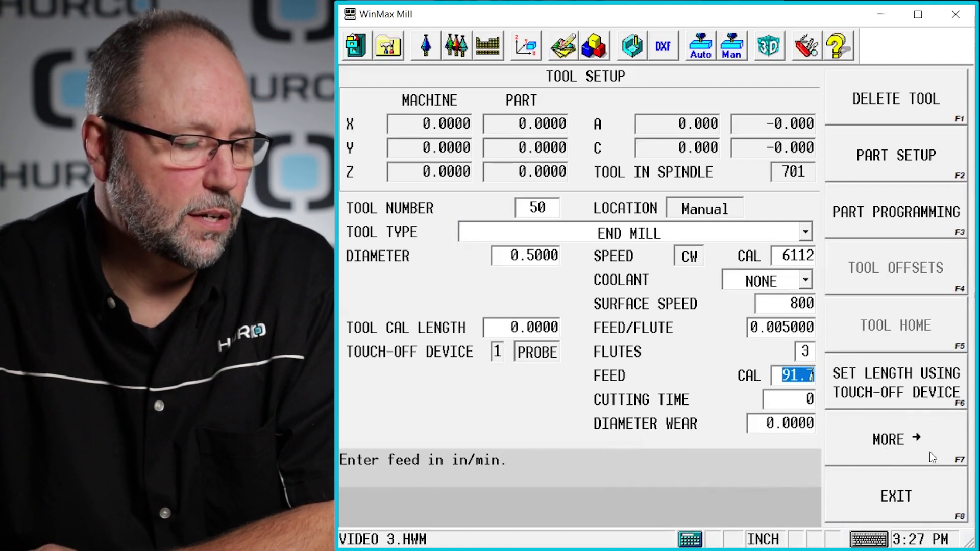
pyautogui.click(900, 451)
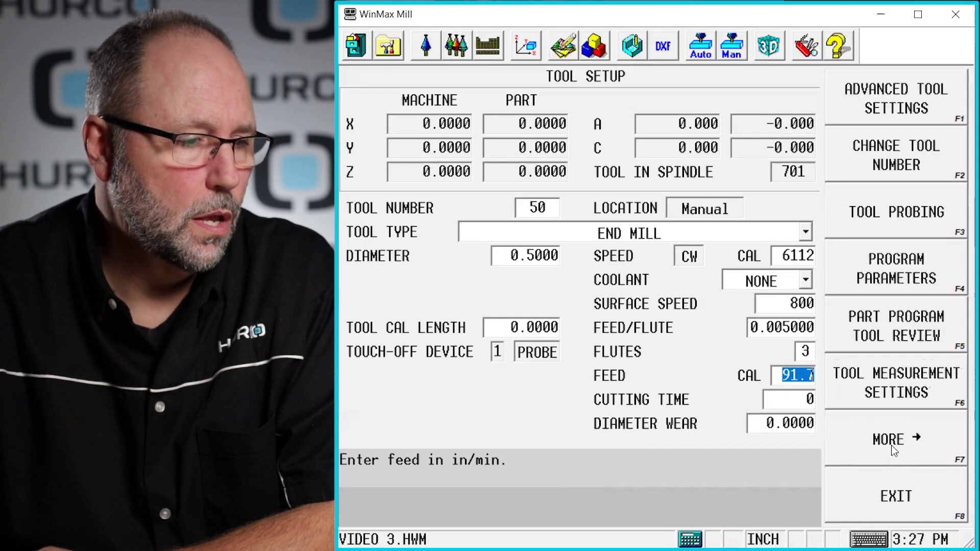
# Review the end mill geometry: 0.5000 shank, 2.5000 length of cut, 3.0000 tool length.
pyautogui.click(894, 94)
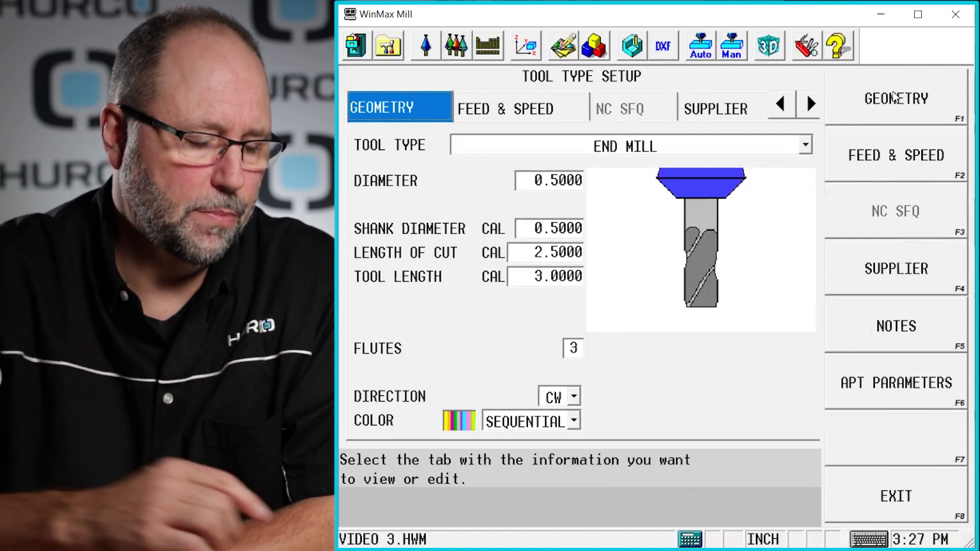
pyautogui.click(894, 97)
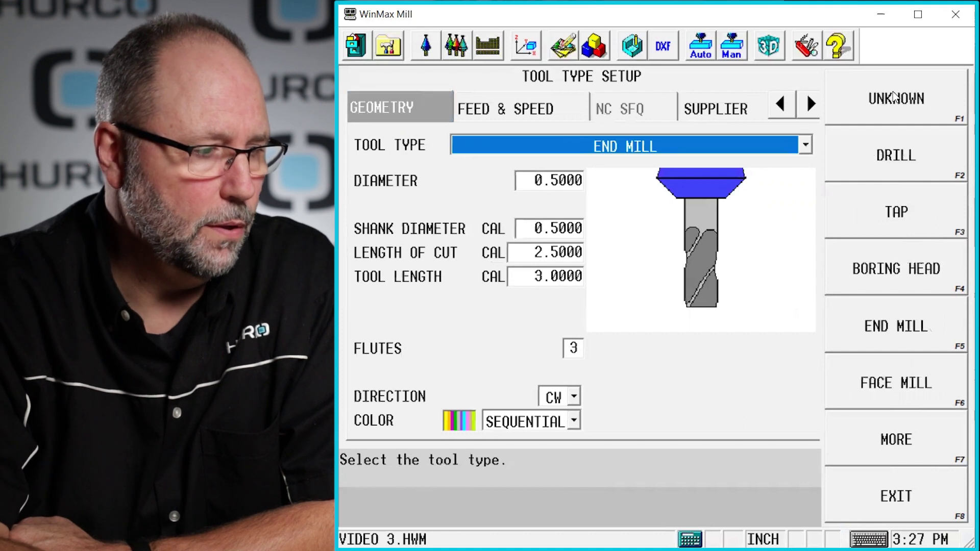
pyautogui.press('Return')
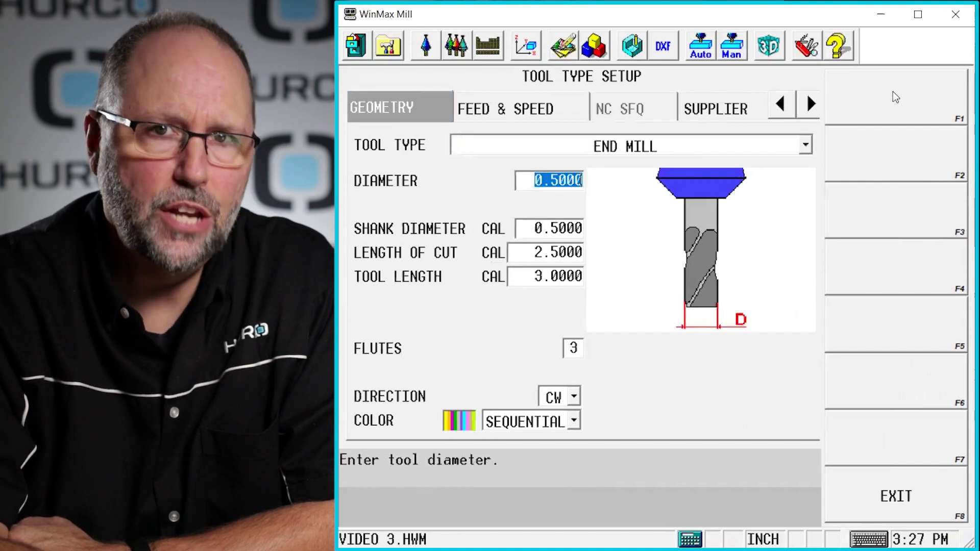
pyautogui.press('Return')
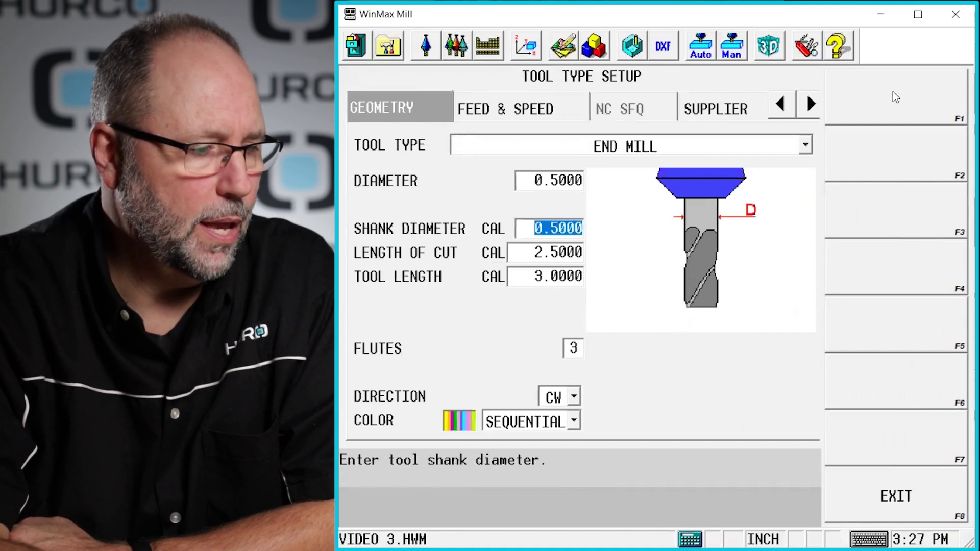
pyautogui.press('Return')
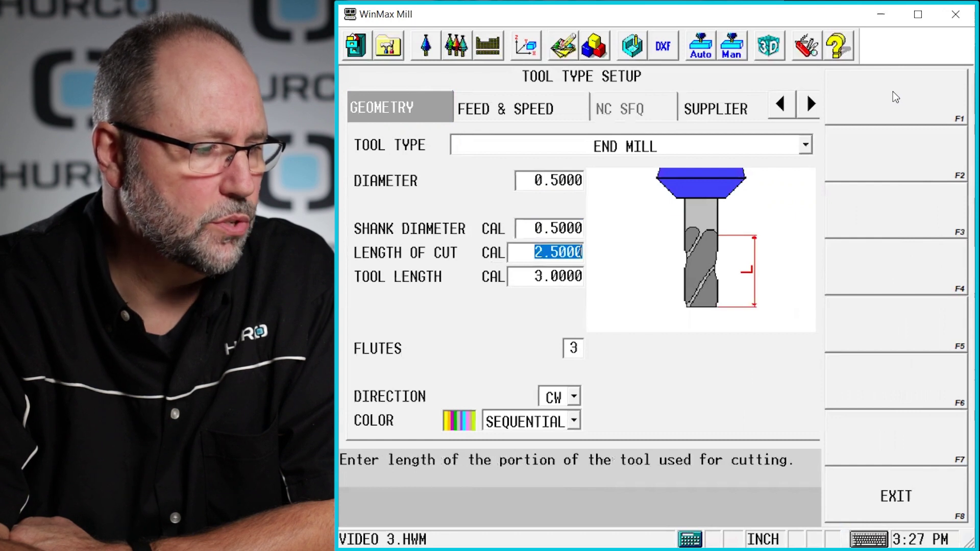
pyautogui.press('Return')
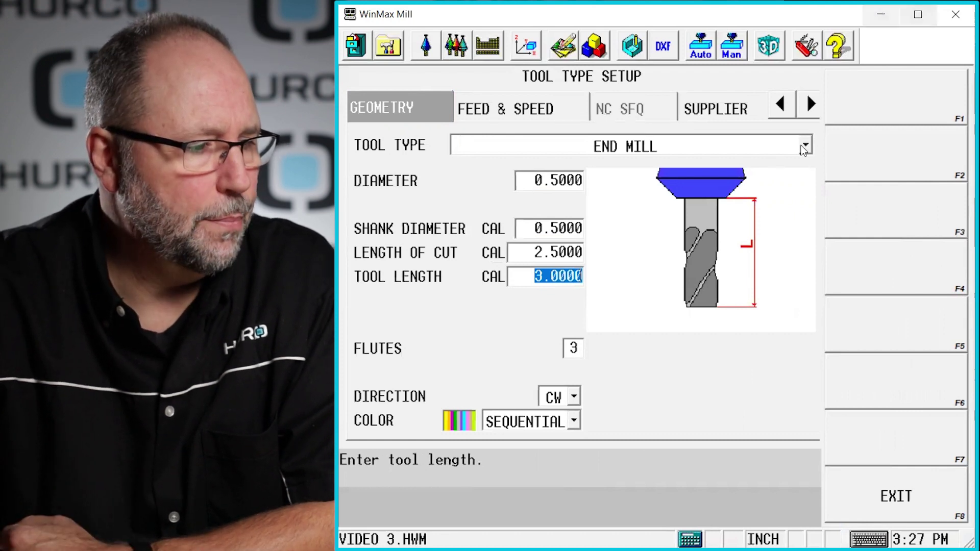
# Switch tool 50 to CHAMFER MILL and check its tip diameter, contact offset and chamfer angle.
pyautogui.click(805, 146)
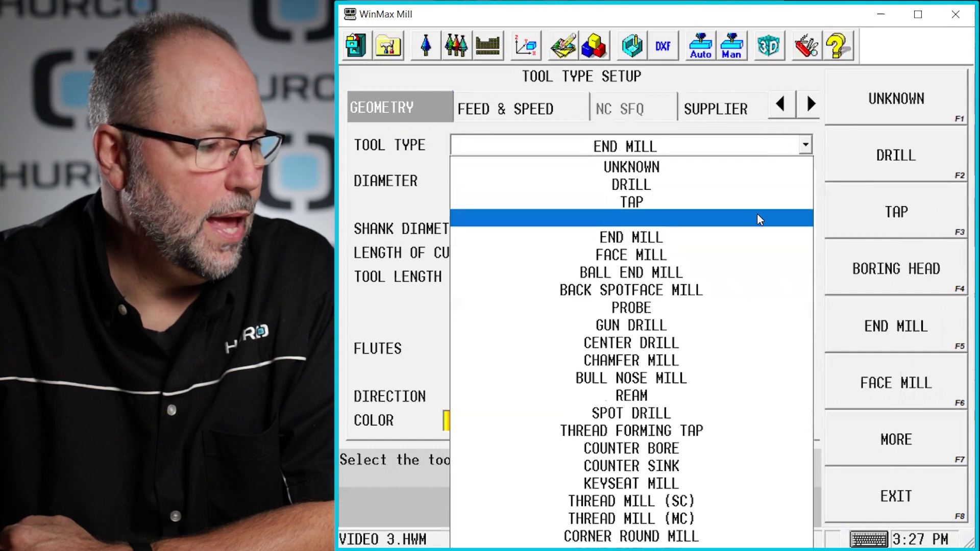
pyautogui.click(706, 360)
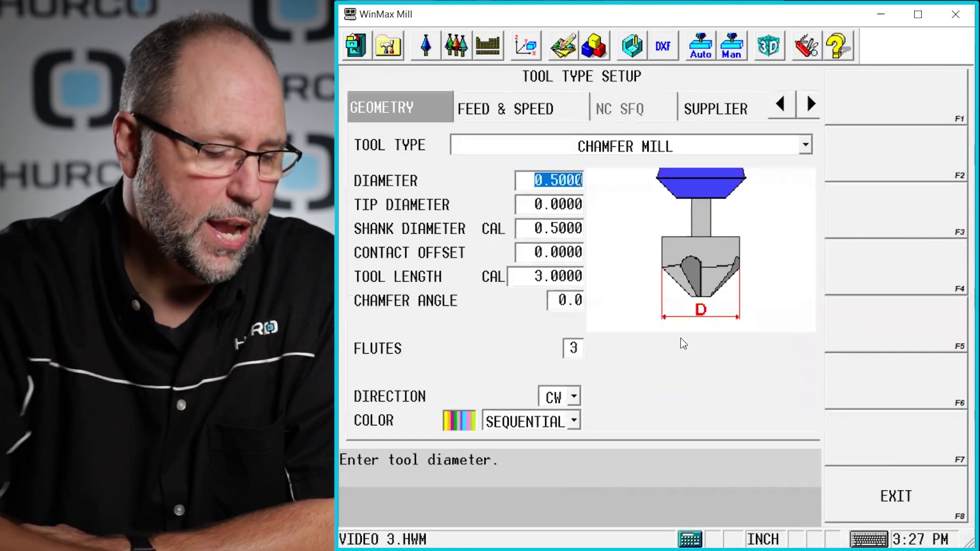
pyautogui.press('Return')
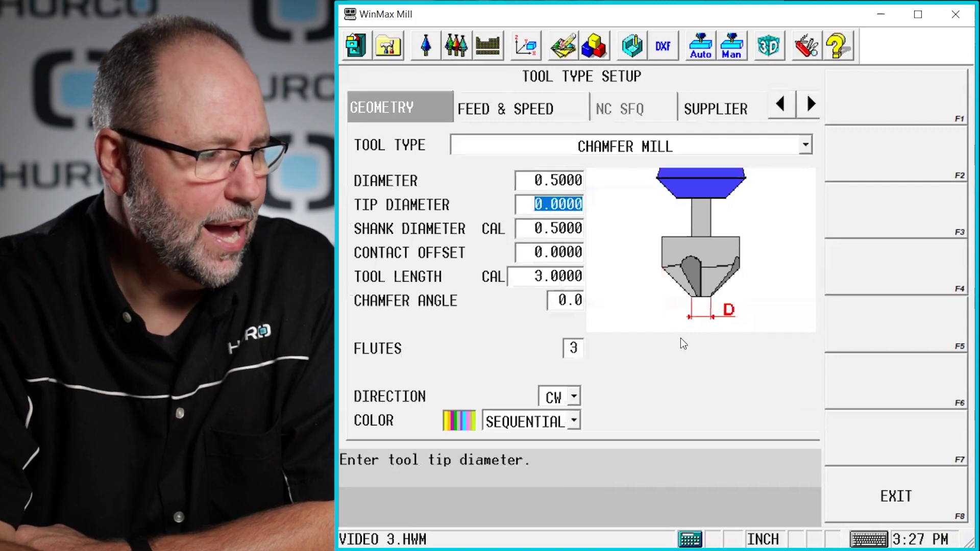
pyautogui.press('Return')
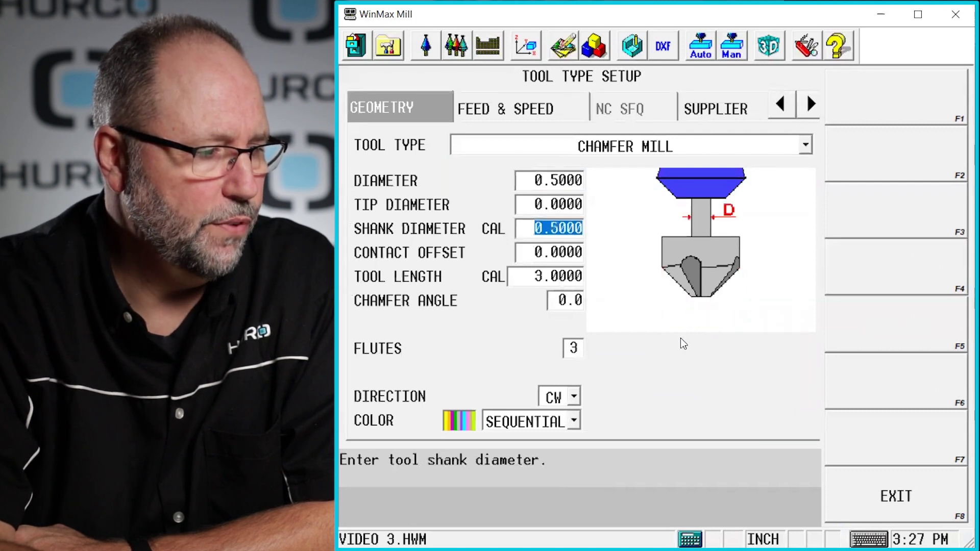
pyautogui.press('Return')
pyautogui.press('Return')
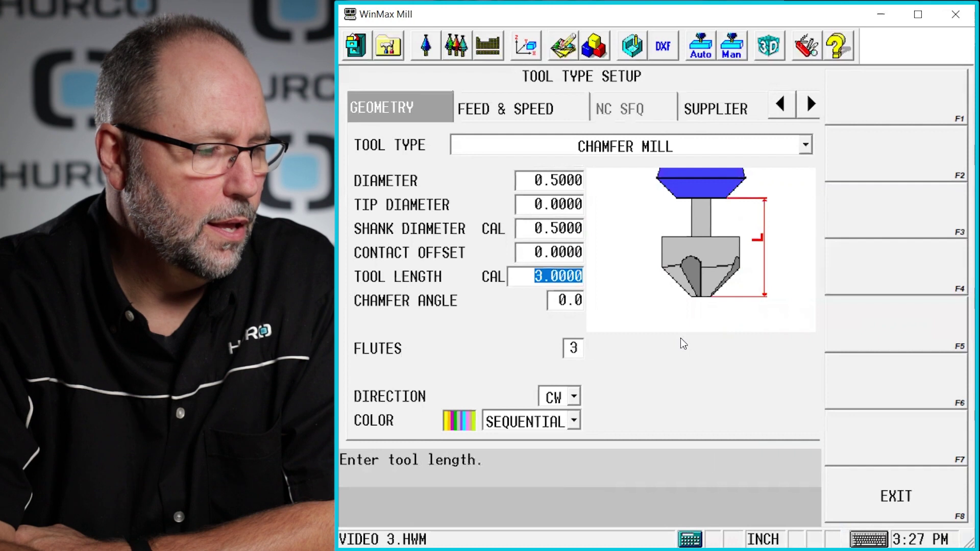
pyautogui.press('Return')
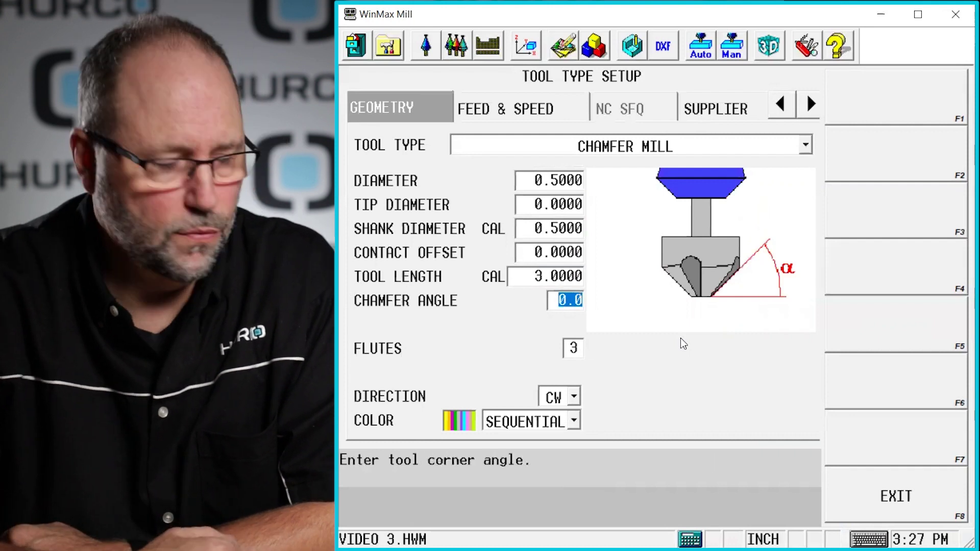